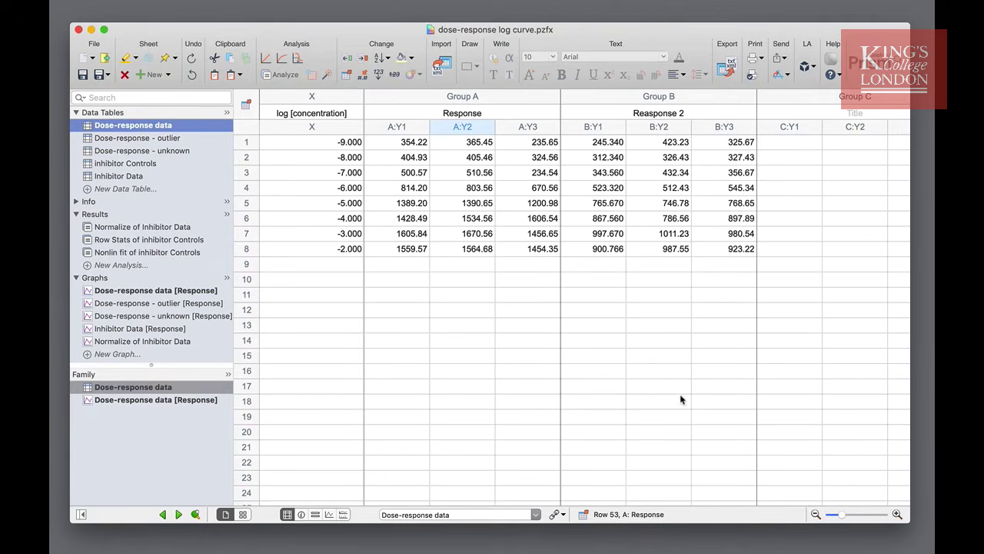
View the Dose-response data graph, and set up a nonlinear regression on its table using log(agonist) vs. response (three parameters)
{"action": "left_click", "coordinate": [207, 293]}
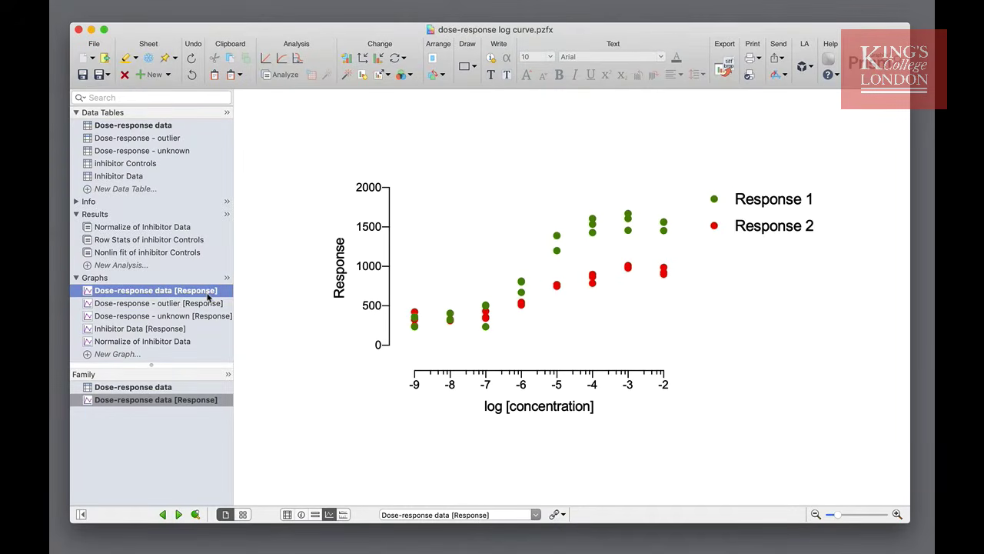
{"action": "left_click", "coordinate": [166, 130]}
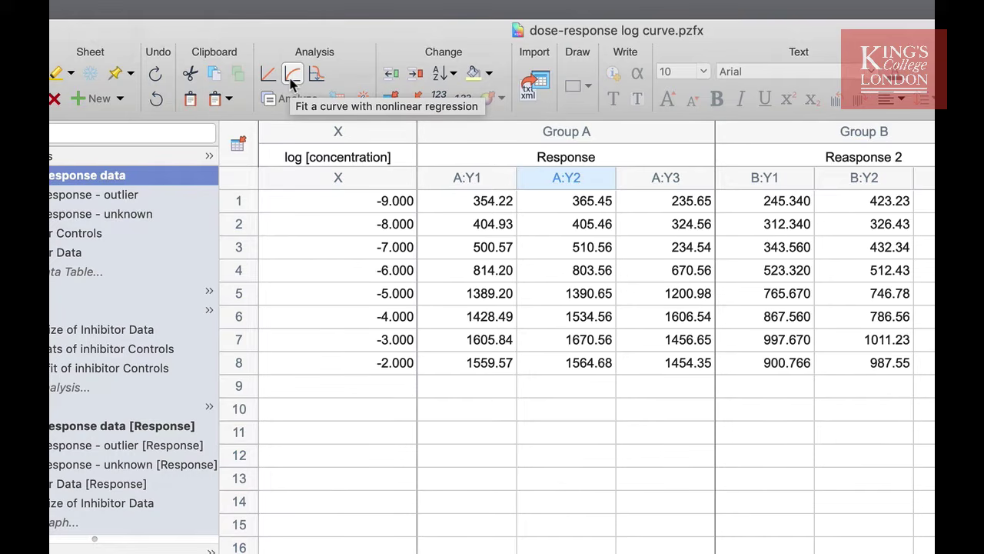
{"action": "left_click", "coordinate": [291, 77]}
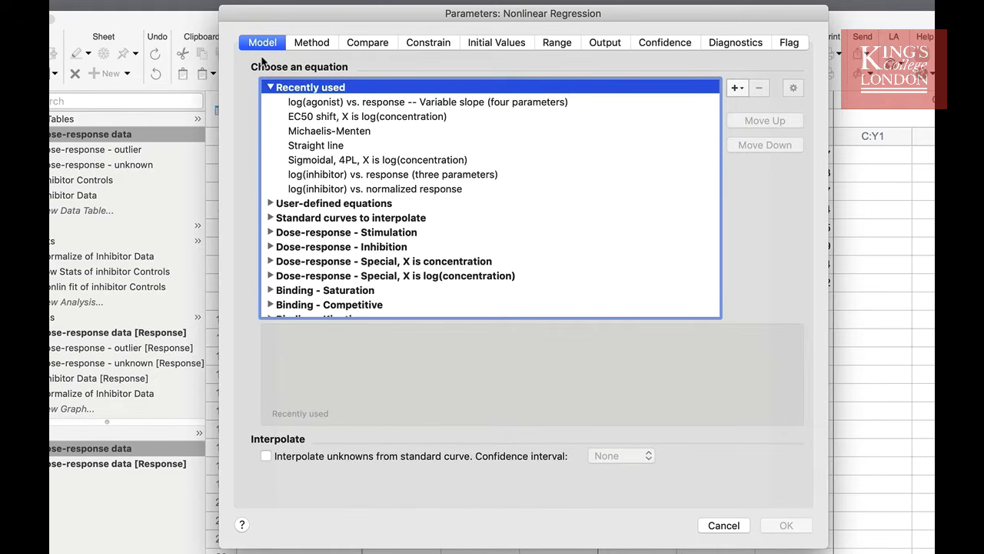
{"action": "left_click", "coordinate": [269, 233]}
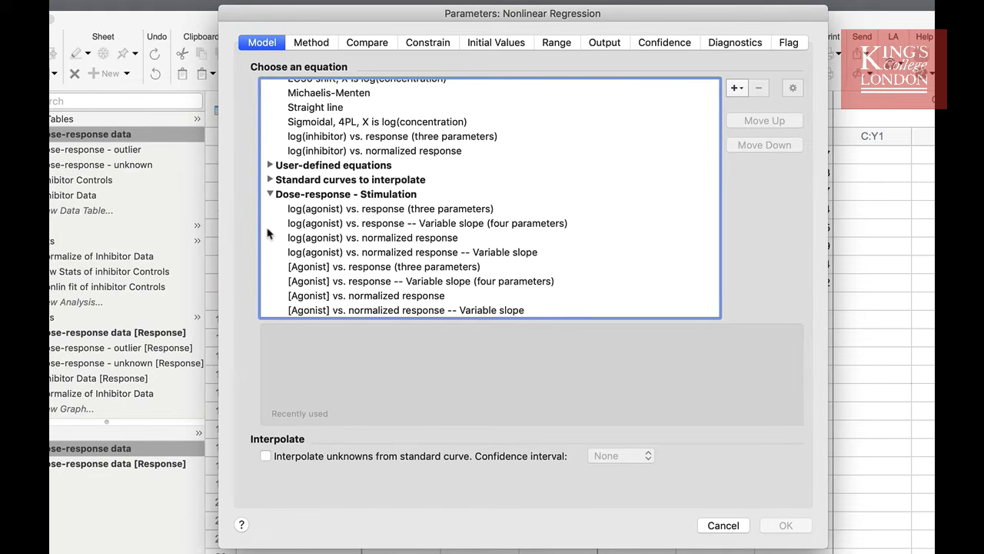
{"action": "left_click", "coordinate": [335, 212]}
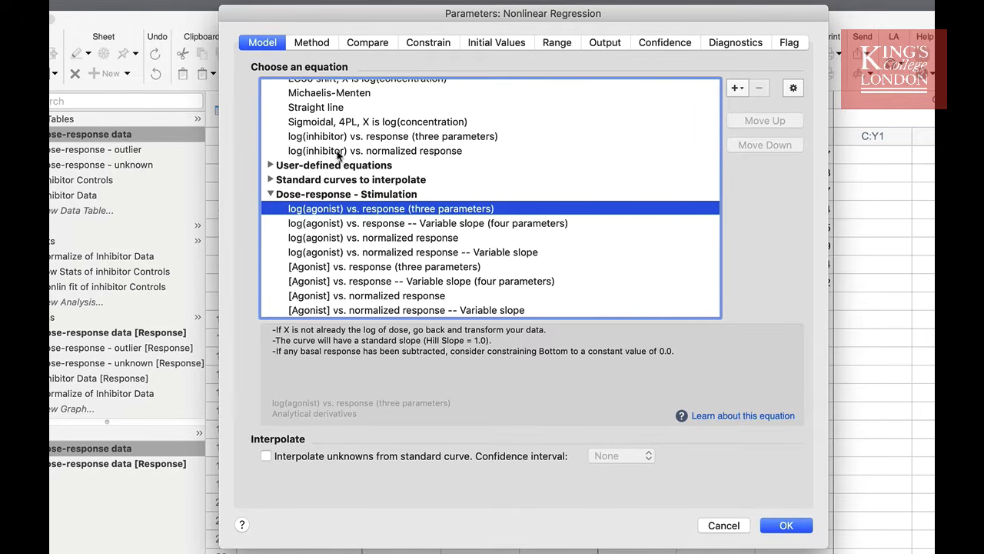
Review the regression's method, comparison, constraint, initial value, range and output settings
{"action": "left_click", "coordinate": [312, 43]}
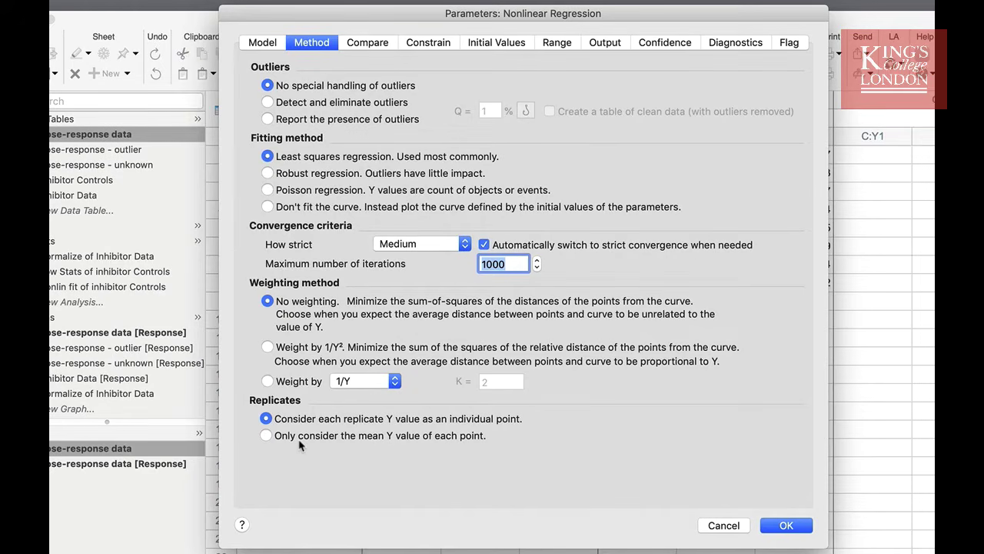
{"action": "left_click", "coordinate": [377, 48]}
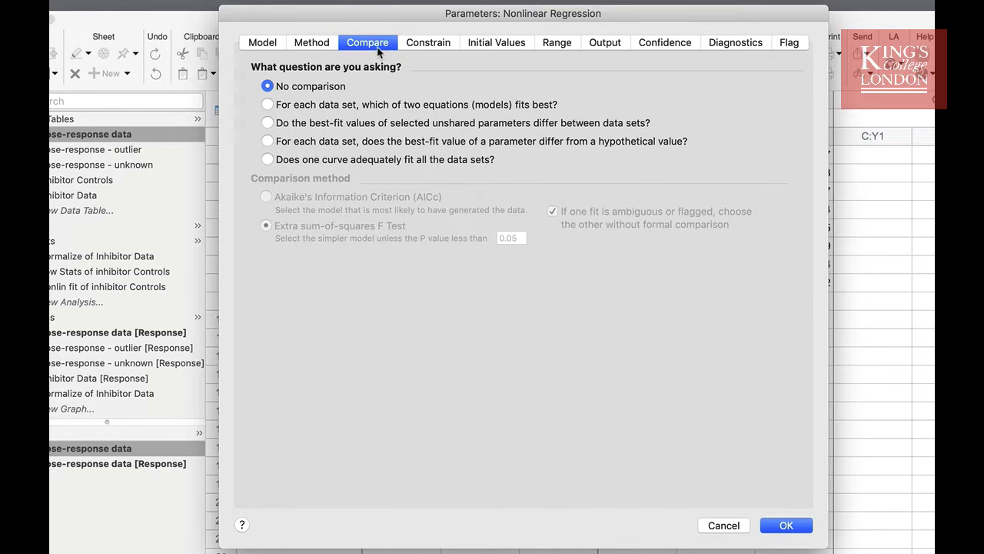
{"action": "left_click", "coordinate": [418, 48]}
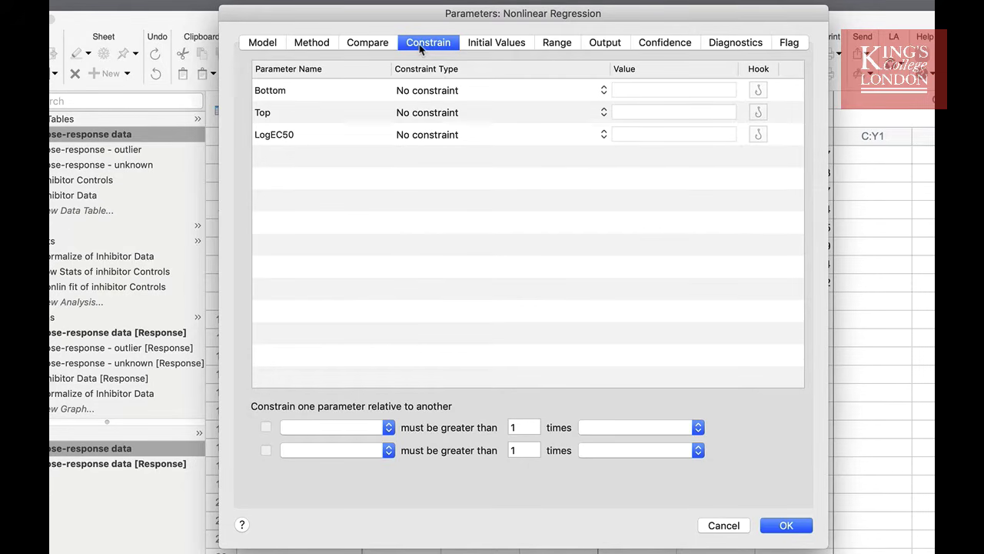
{"action": "left_click", "coordinate": [494, 43]}
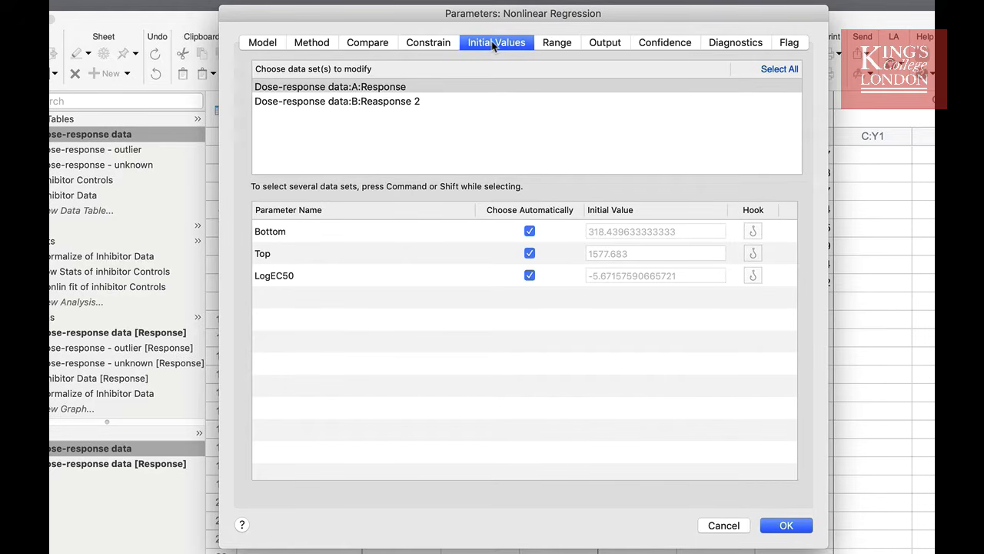
{"action": "left_click", "coordinate": [557, 44]}
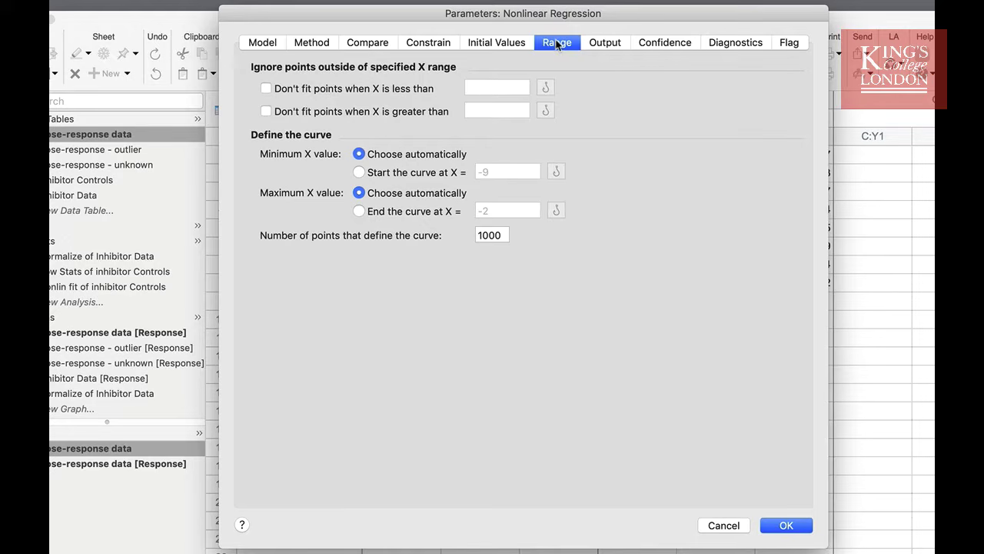
{"action": "left_click", "coordinate": [606, 44]}
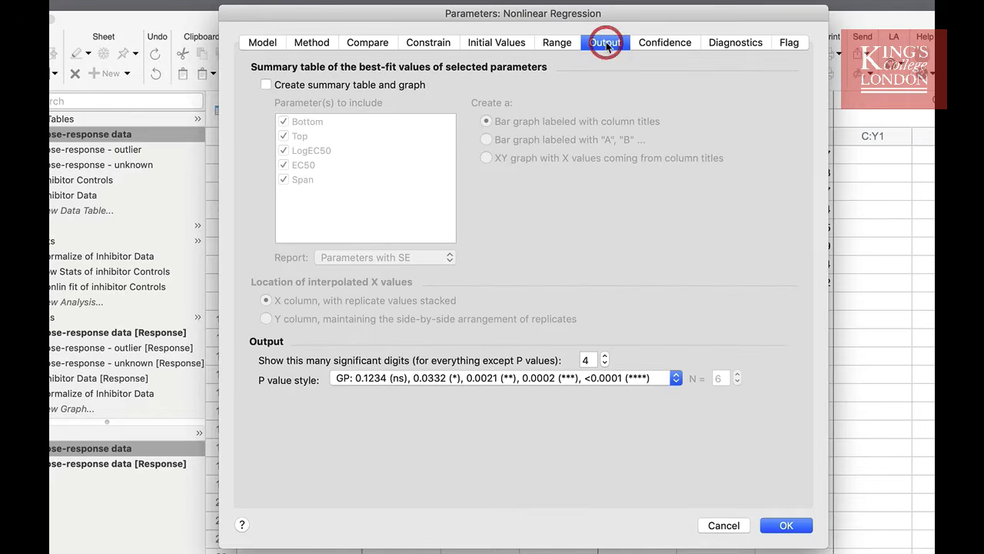
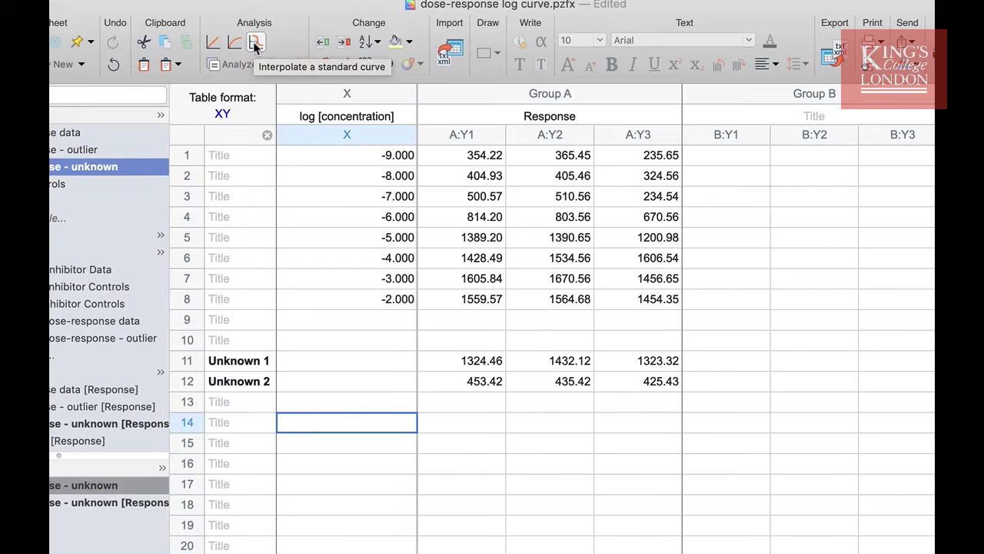
Interpolate the unknowns in Dose-response - unknown with the Sigmoidal, 4PL, X is log(concentration) model, reporting each value with a confidence interval
{"action": "left_click", "coordinate": [350, 74]}
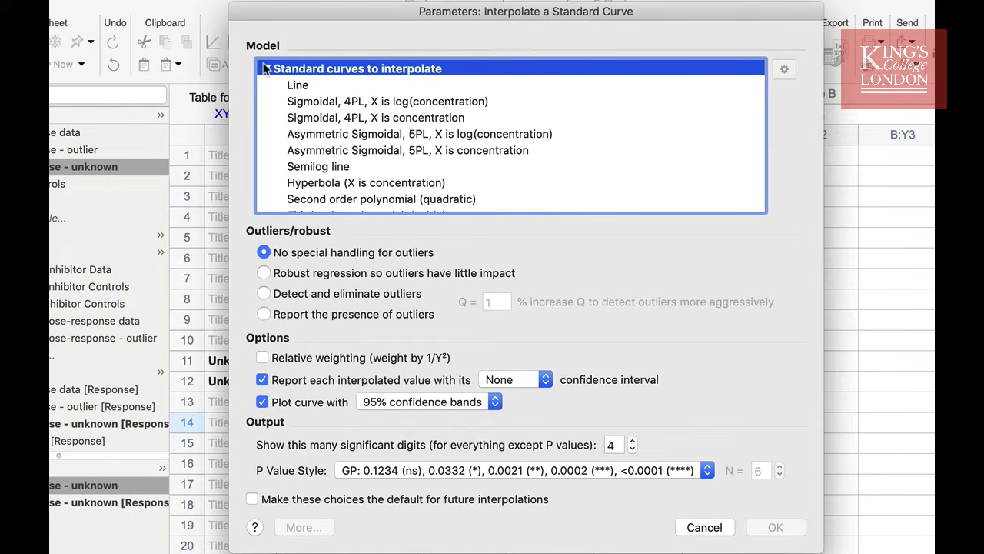
{"action": "left_click", "coordinate": [314, 105]}
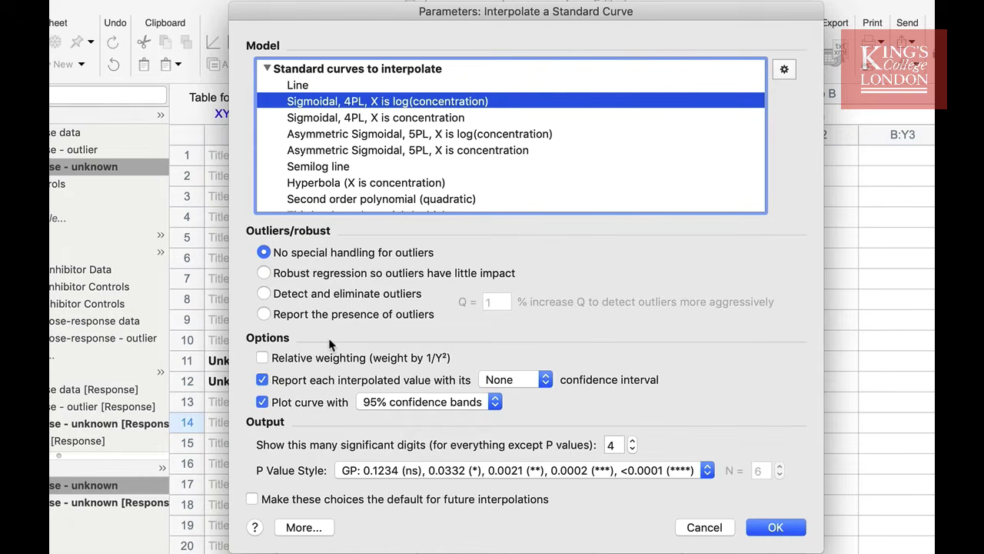
{"action": "left_click", "coordinate": [544, 380]}
{"action": "left_click", "coordinate": [531, 410]}
{"action": "left_click", "coordinate": [761, 527]}
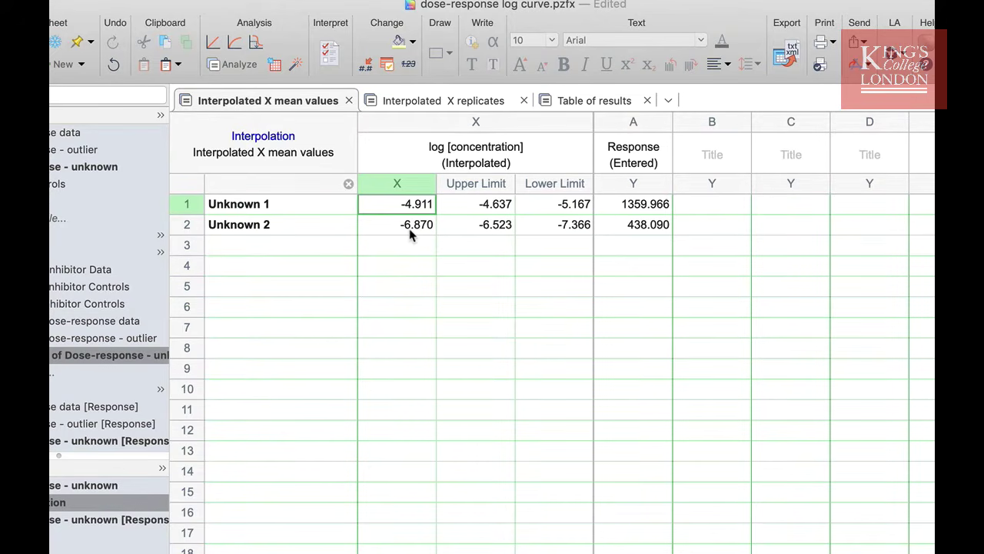
Examine the interpolated X replicates and the interpolation's table of results
{"action": "left_click", "coordinate": [427, 103]}
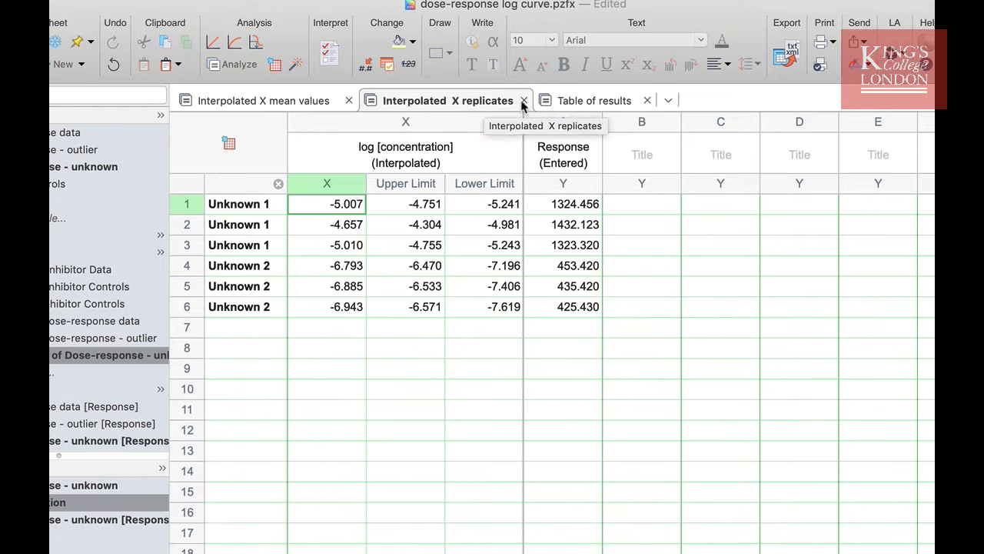
{"action": "left_click", "coordinate": [578, 102]}
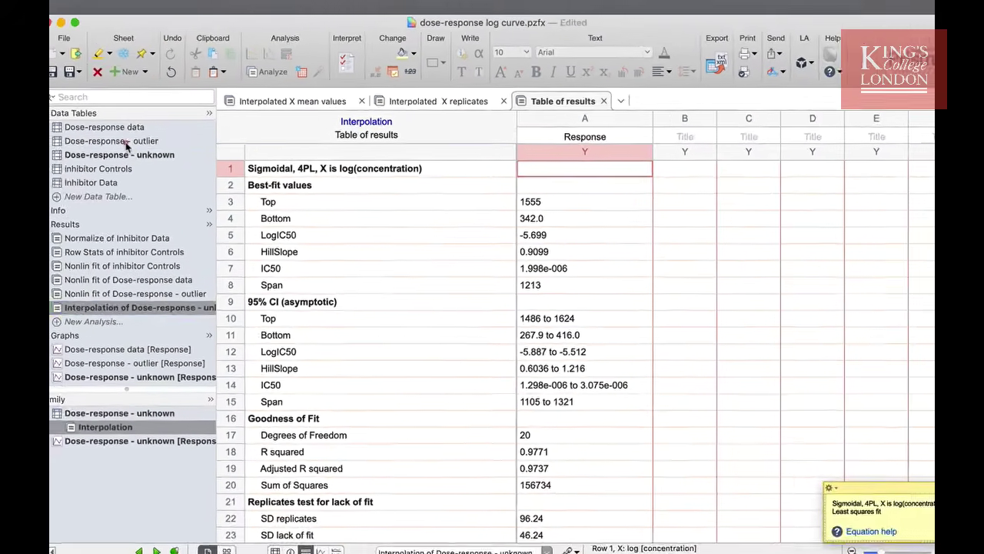
Set the nonlinear fit of Dose-response - outlier to test which of two equations fits best for each data set
{"action": "left_click", "coordinate": [57, 151]}
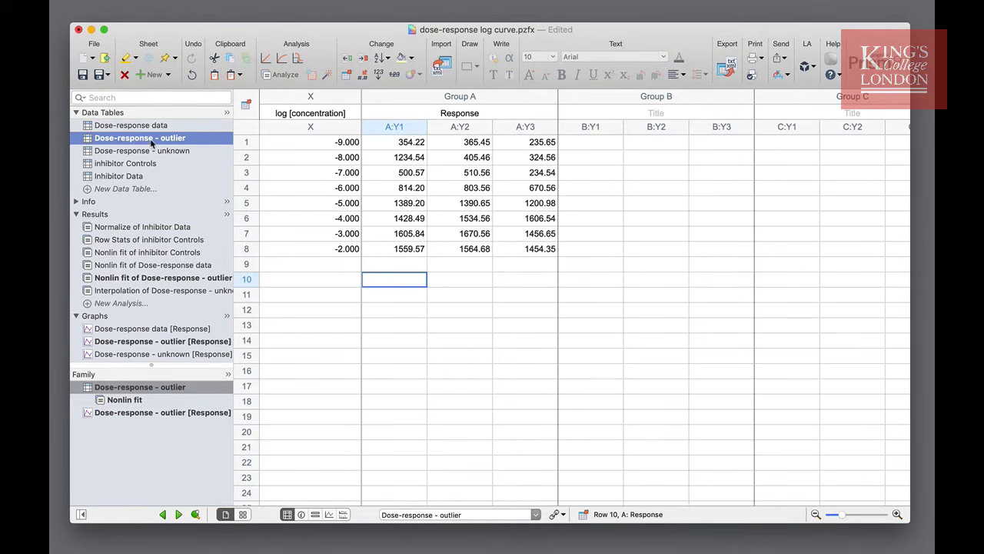
{"action": "left_click", "coordinate": [160, 279]}
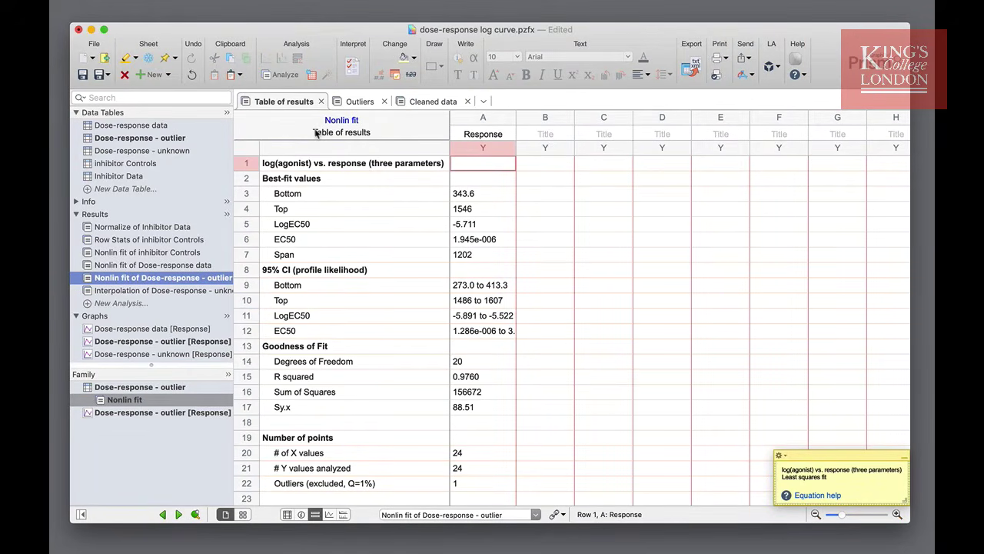
{"action": "left_click", "coordinate": [311, 75]}
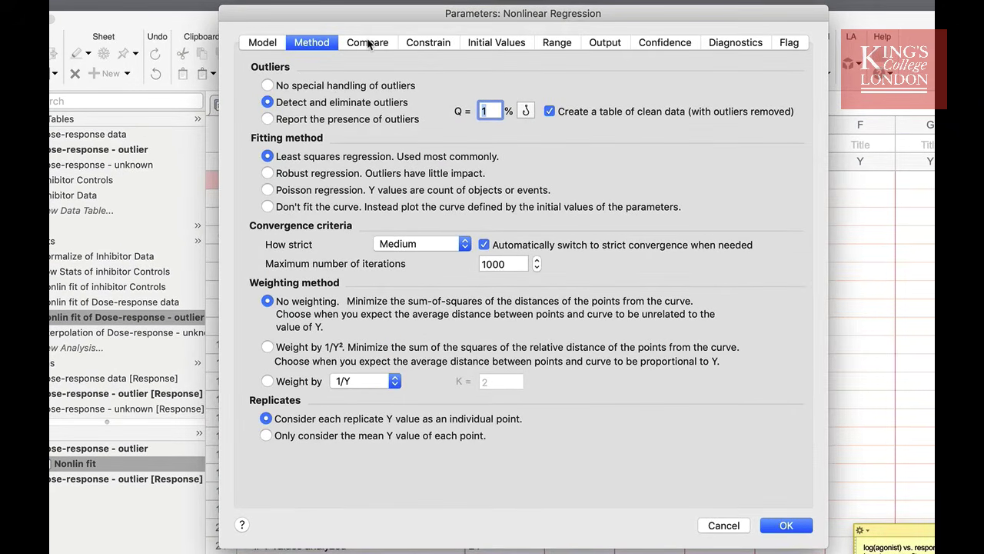
{"action": "left_click", "coordinate": [368, 44]}
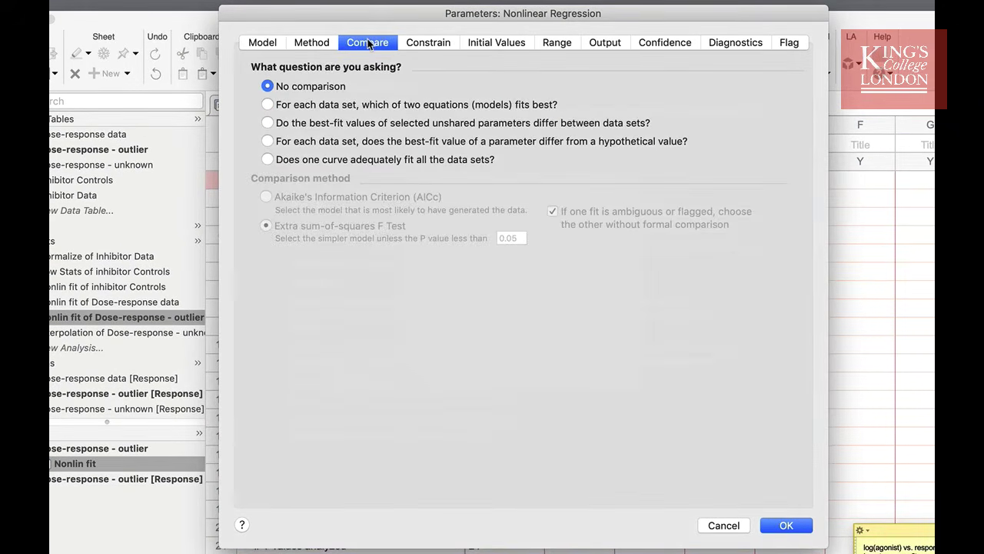
{"action": "left_click", "coordinate": [329, 105]}
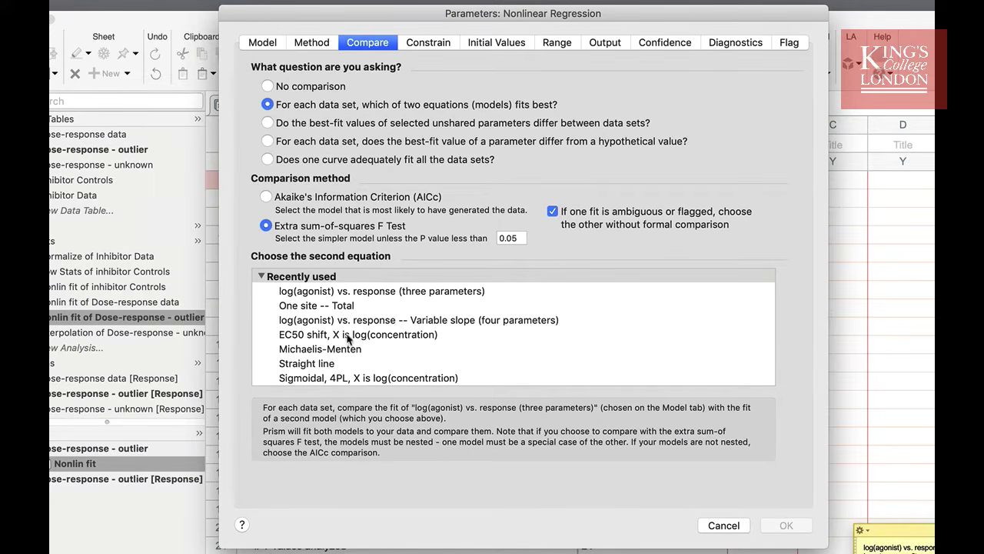
Choose log(agonist) vs. response -- Variable slope (four parameters) as the second equation and run the comparison
{"action": "scroll", "coordinate": [318, 337], "scroll_direction": "down", "scroll_amount": 5}
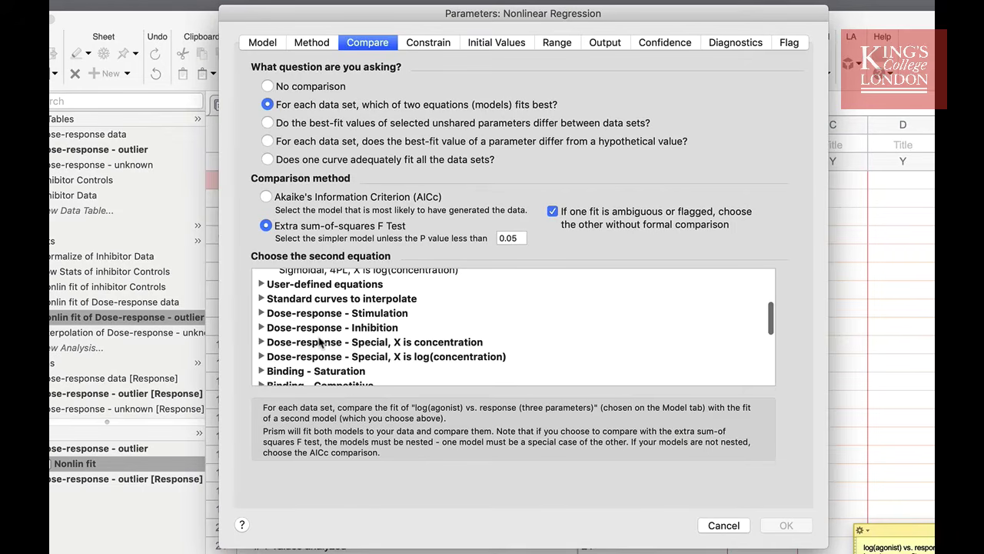
{"action": "scroll", "coordinate": [317, 342], "scroll_direction": "down", "scroll_amount": 1}
{"action": "left_click", "coordinate": [261, 286]}
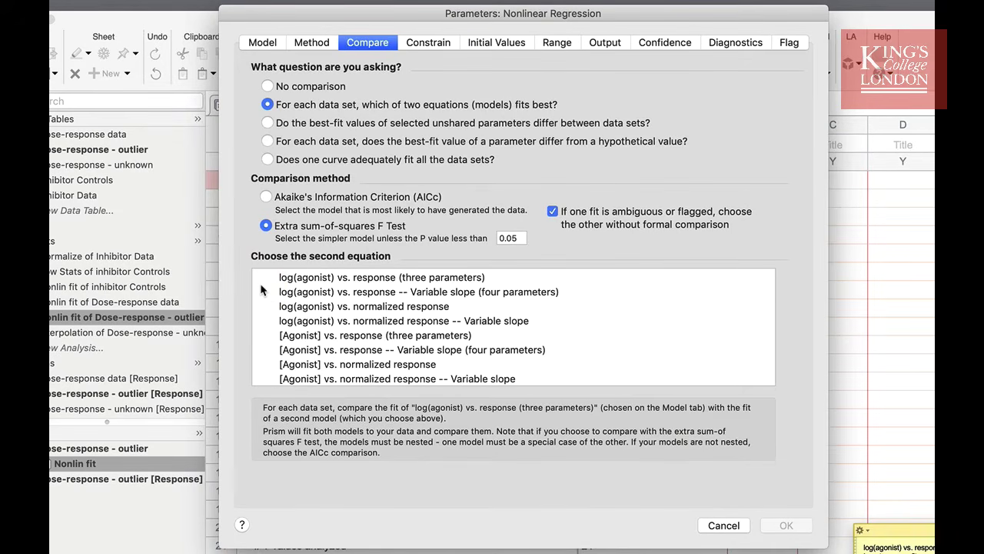
{"action": "left_click", "coordinate": [333, 292]}
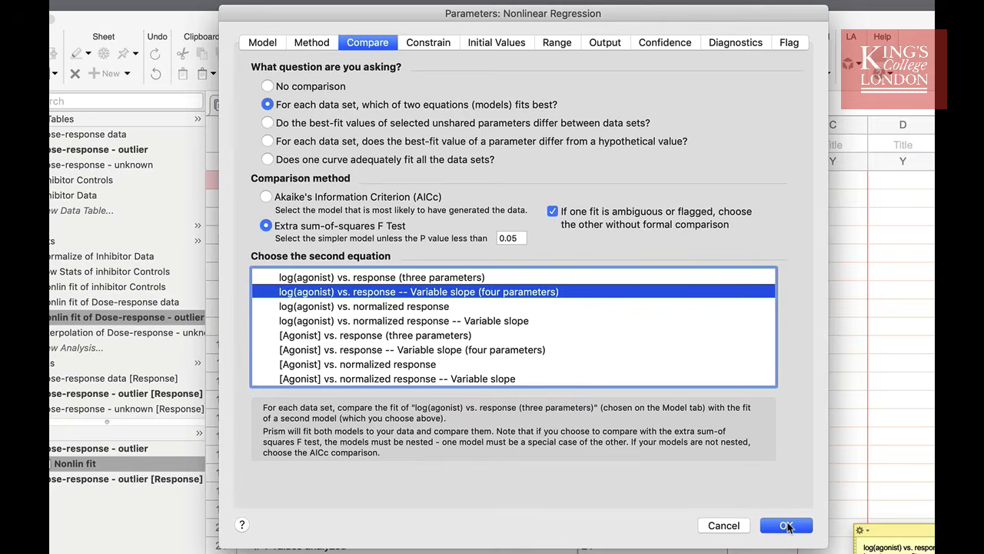
{"action": "left_click", "coordinate": [786, 525]}
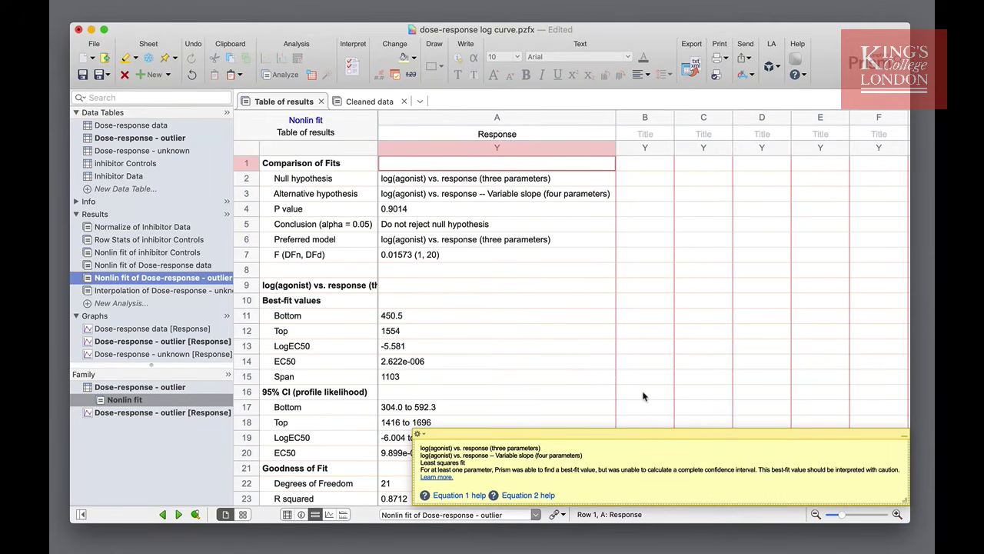
Examine the Inhibitor Data table and its response graph, and preview the inhibitor data and controls tables
{"action": "left_click", "coordinate": [148, 177]}
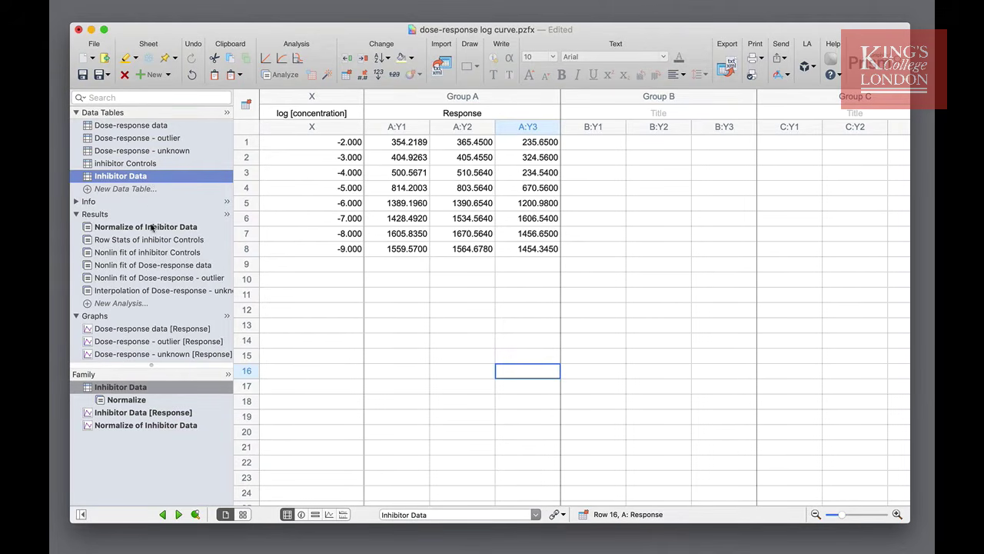
{"action": "scroll", "coordinate": [156, 265], "scroll_direction": "down", "scroll_amount": 3}
{"action": "left_click", "coordinate": [160, 316]}
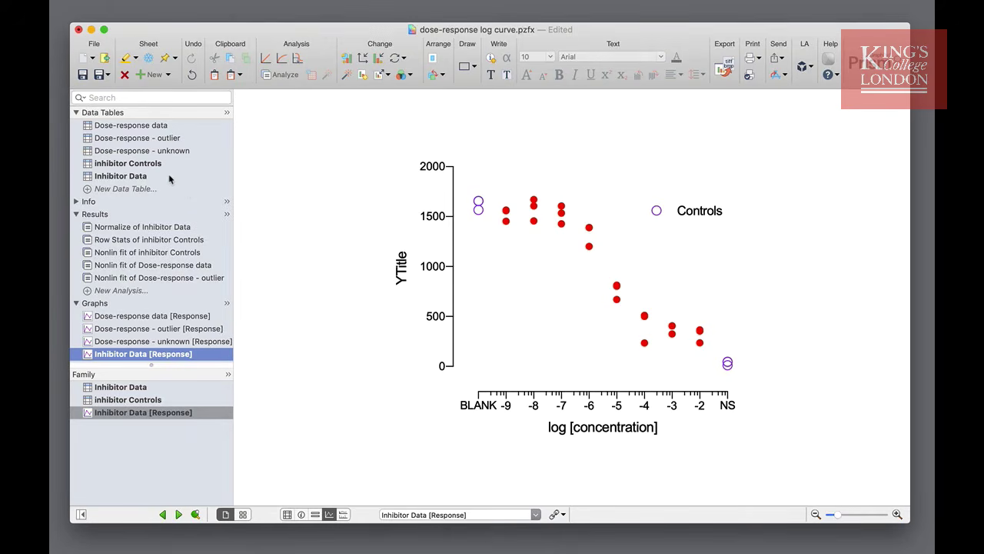
{"action": "mouse_move", "coordinate": [170, 181]}
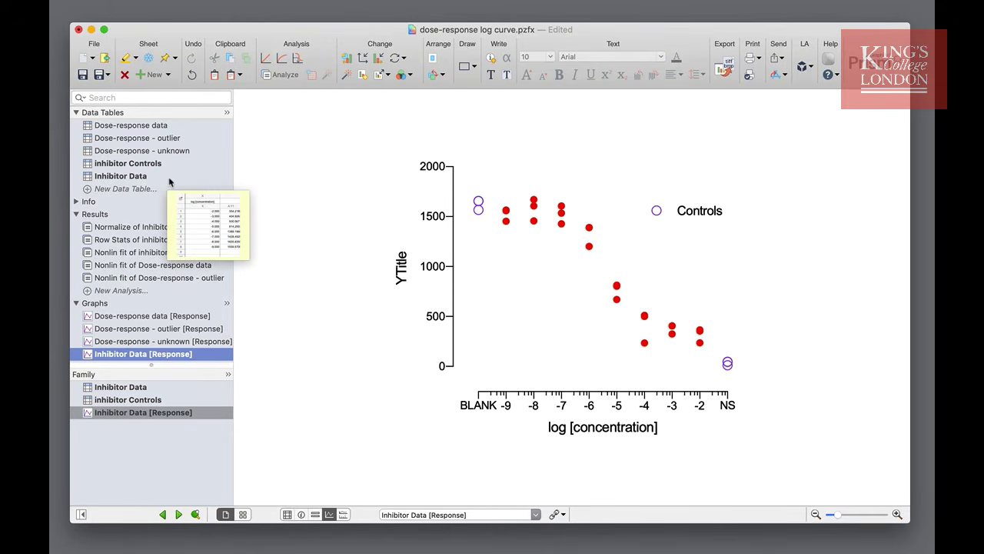
{"action": "mouse_move", "coordinate": [160, 162]}
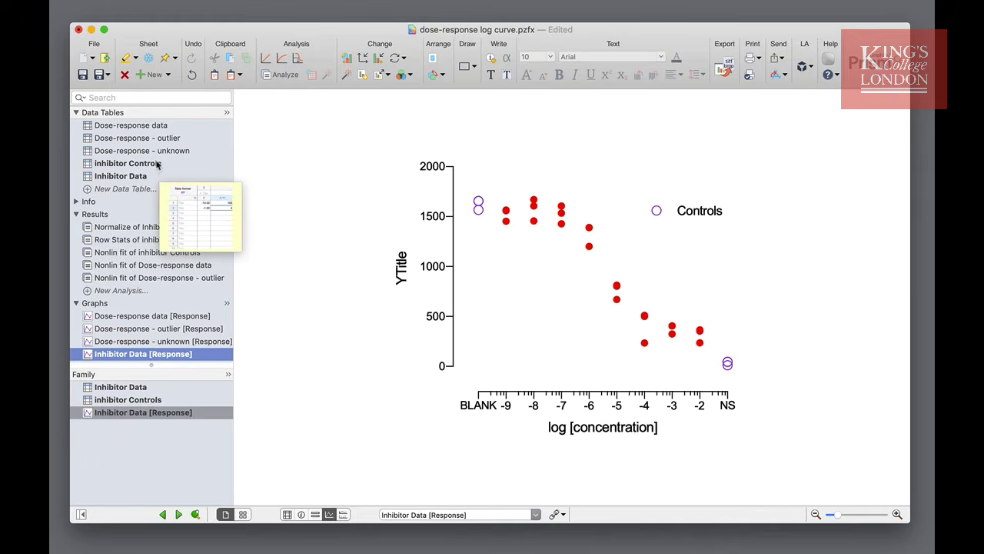
Fit Inhibitor Data by nonlinear regression with log(inhibitor) vs. response (three parameters), and view the fitted curve on its graph
{"action": "left_click", "coordinate": [143, 176]}
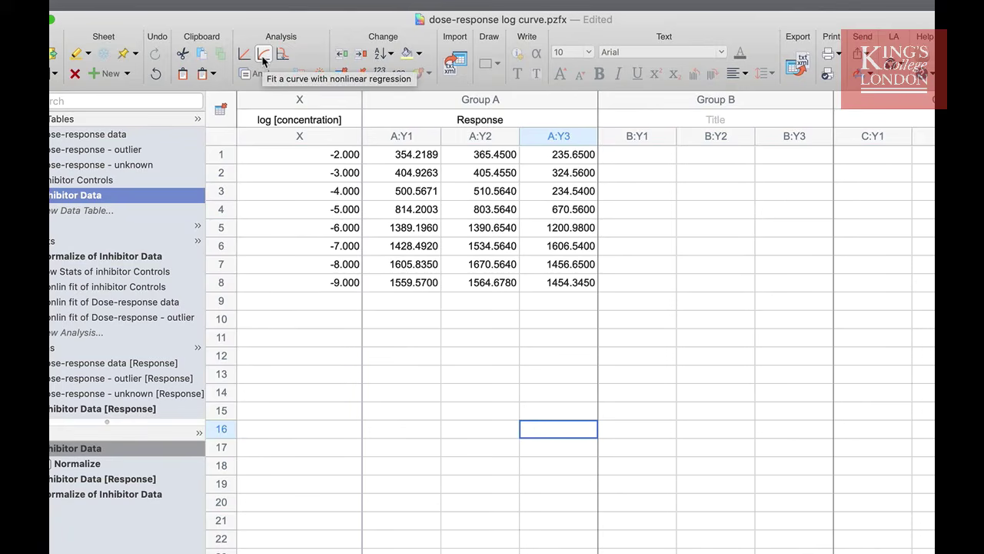
{"action": "left_click", "coordinate": [263, 56]}
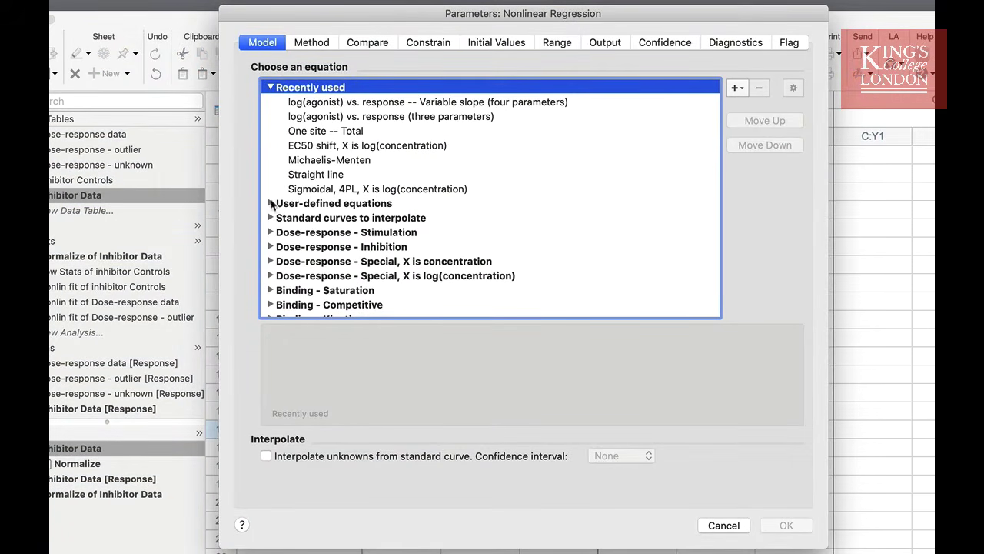
{"action": "left_click", "coordinate": [271, 246]}
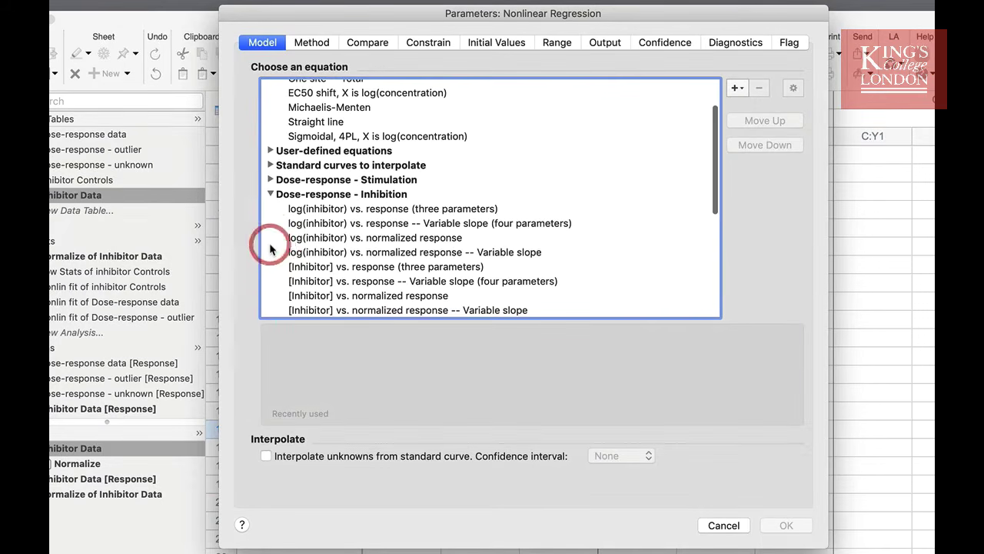
{"action": "left_click", "coordinate": [345, 212]}
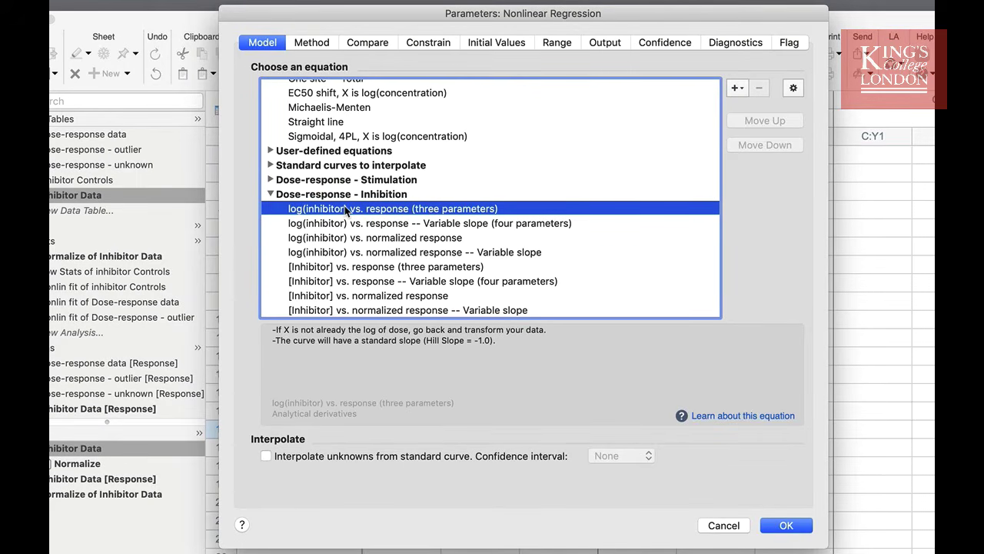
{"action": "left_click", "coordinate": [777, 524]}
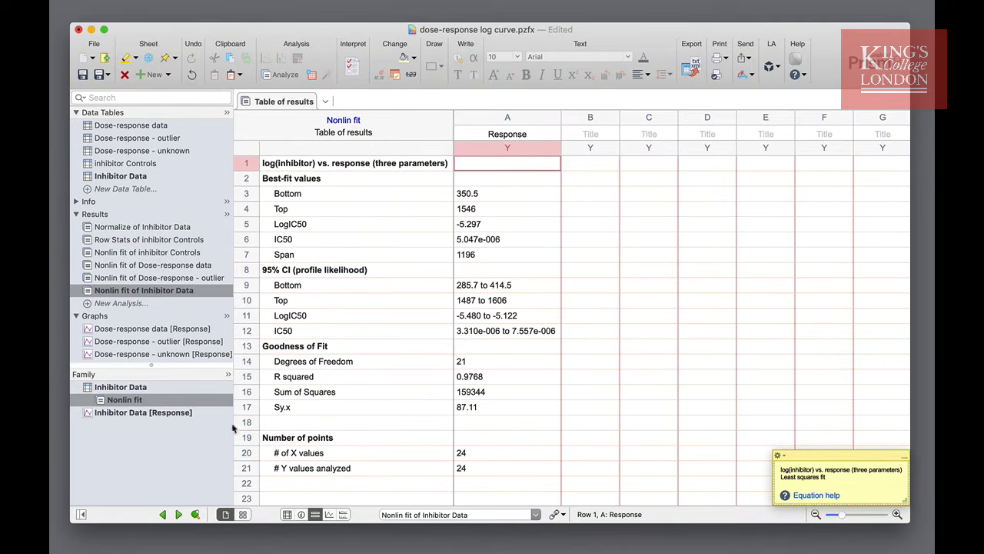
{"action": "left_click", "coordinate": [189, 414]}
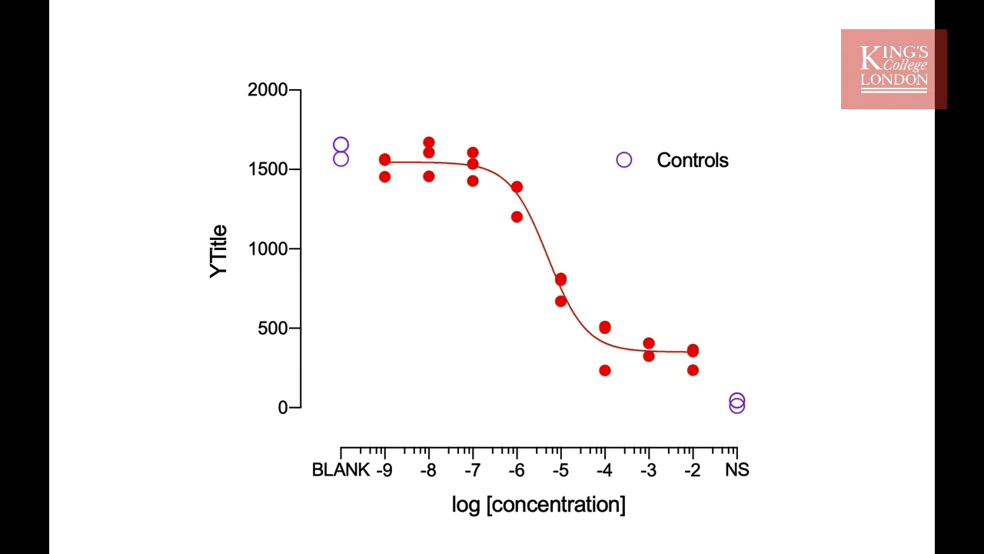